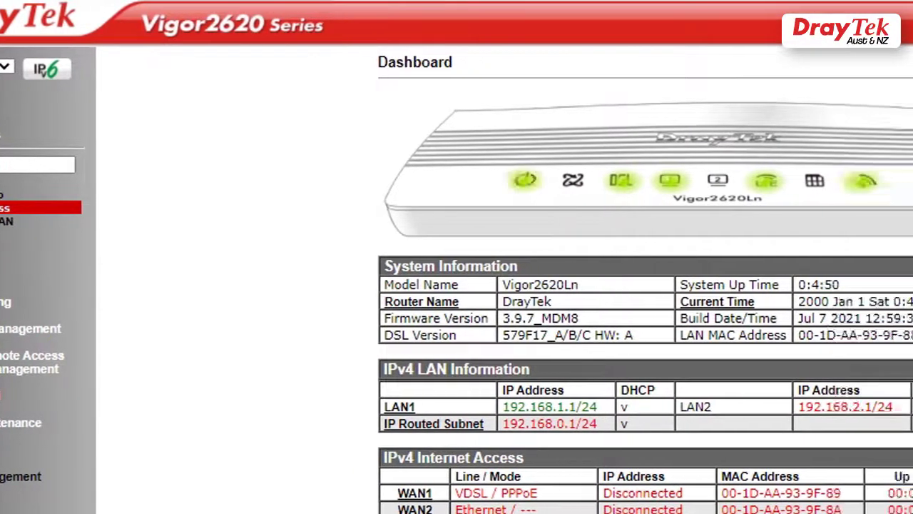
Step: Open the WAN >> Internet Access page listing each WAN's access mode
left_click(3, 208)
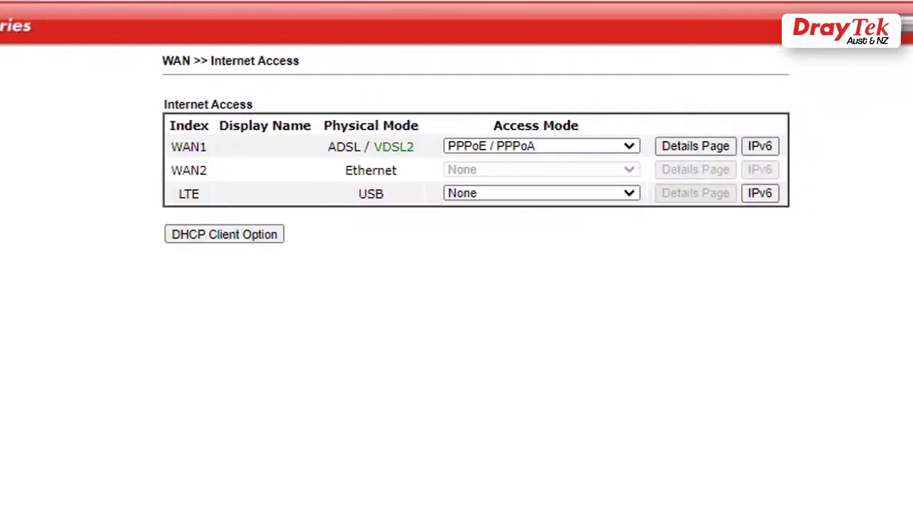
Step: Switch WAN1 to an enabled MPoA / Static or Dynamic IP connection obtaining its IP automatically
left_click(611, 148)
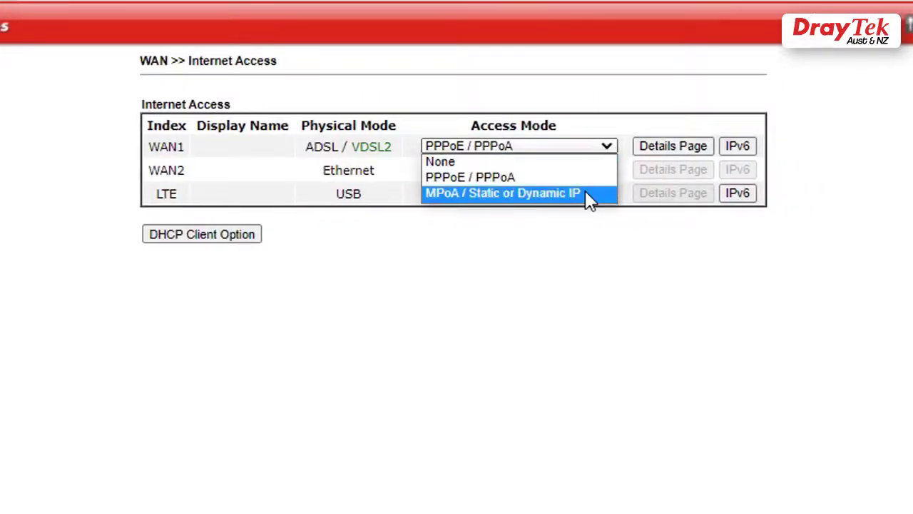
left_click(587, 192)
left_click(671, 147)
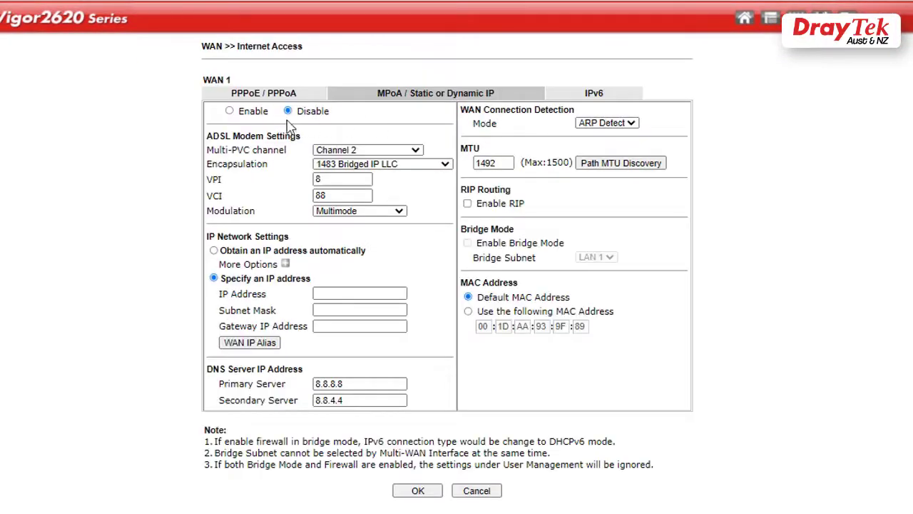
left_click(229, 112)
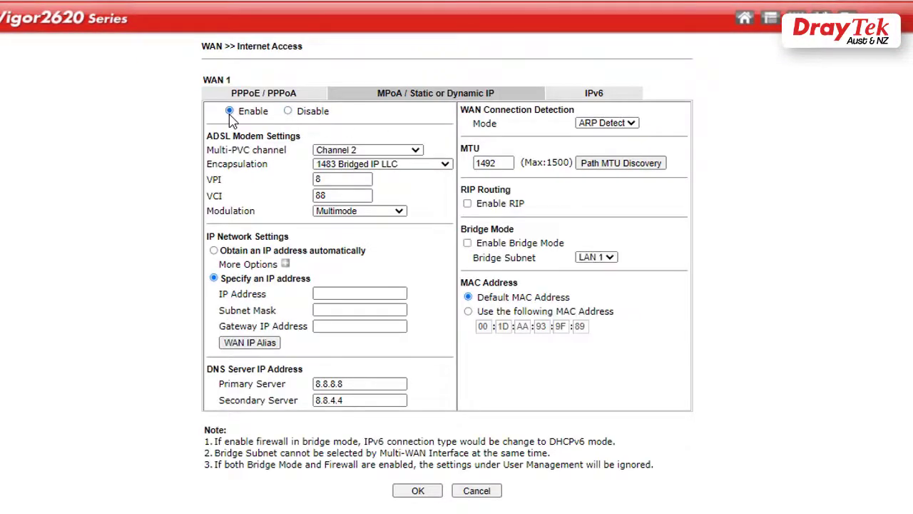
left_click(214, 251)
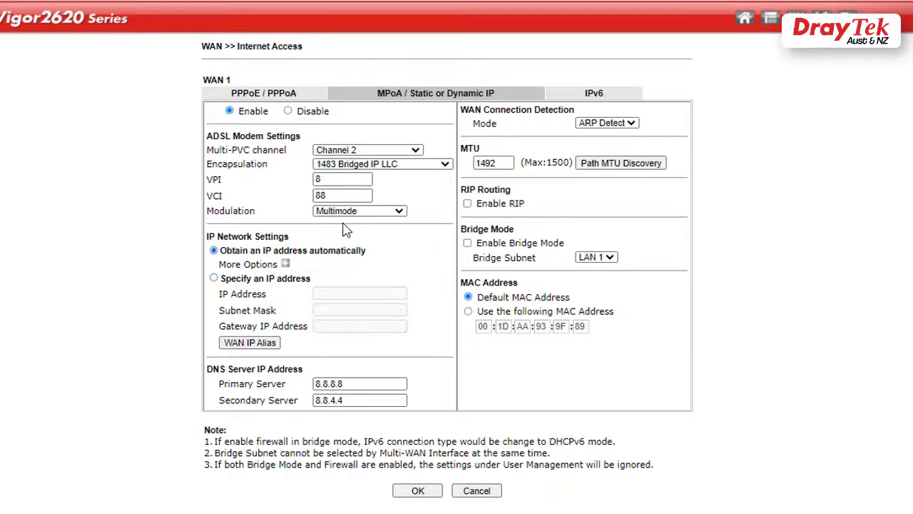
Step: Enable WAN1 bridge mode on LAN 1, save, and reboot the router
left_click(467, 243)
left_click(597, 272)
left_click(600, 280)
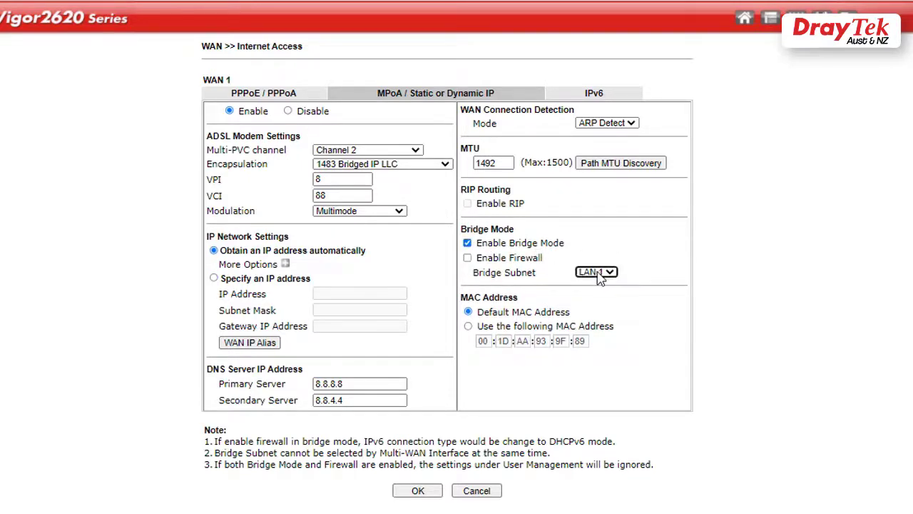
left_click(428, 496)
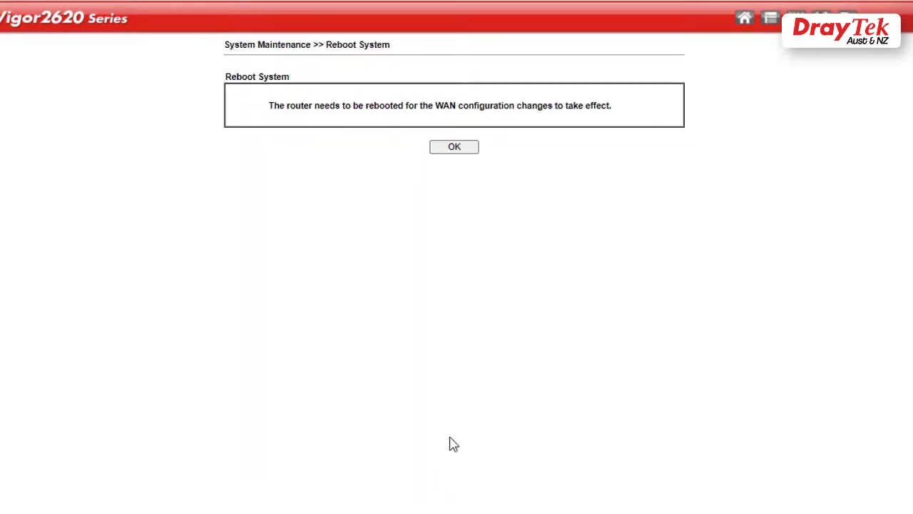
left_click(460, 153)
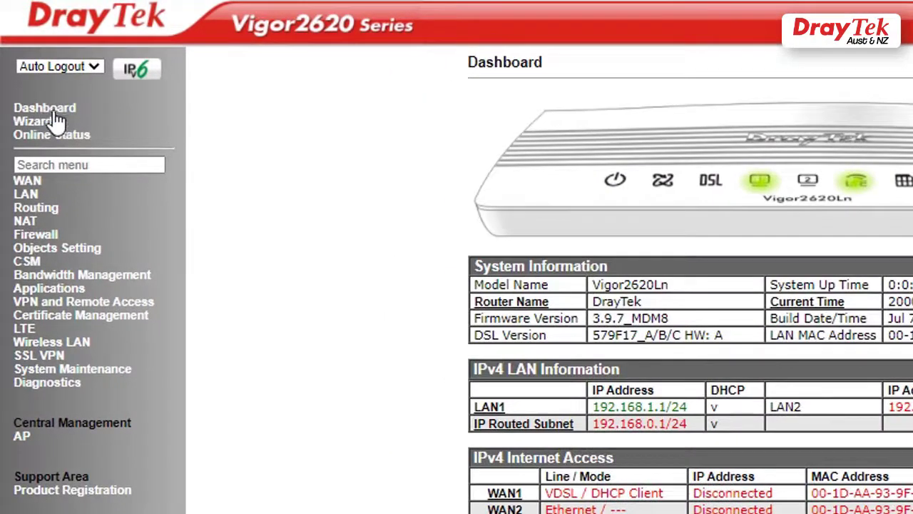
left_click(60, 102)
Step: Open Online Status > Physical Connection to check the WAN1 link
left_click(91, 150)
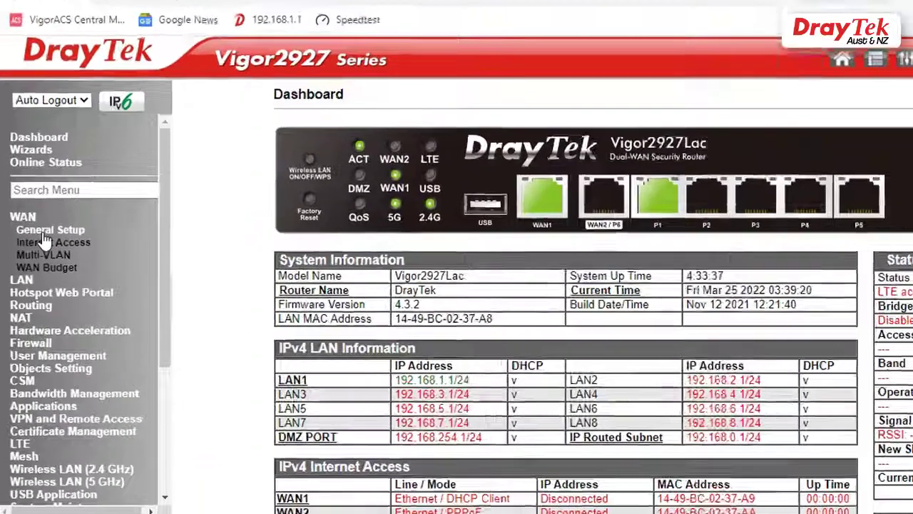
Step: Set WAN1's Static or Dynamic IP connection to Disable and save it
left_click(64, 237)
left_click(75, 237)
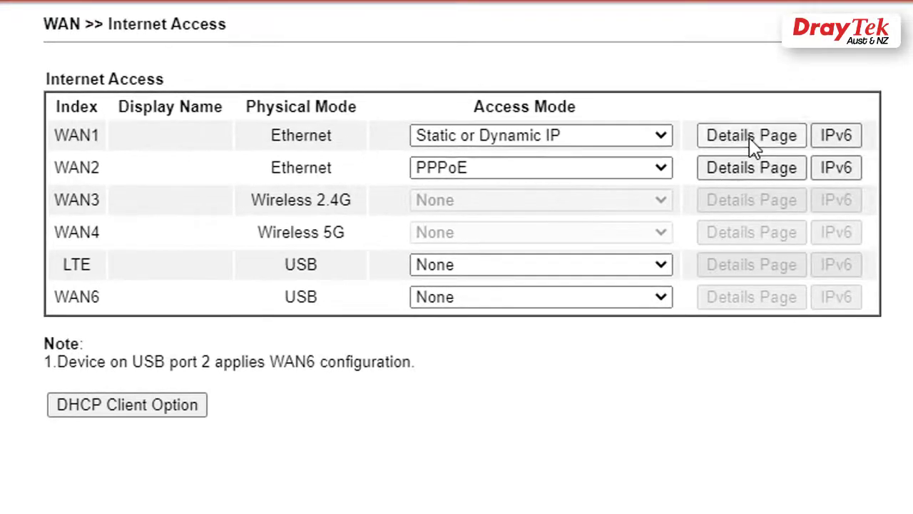
left_click(751, 141)
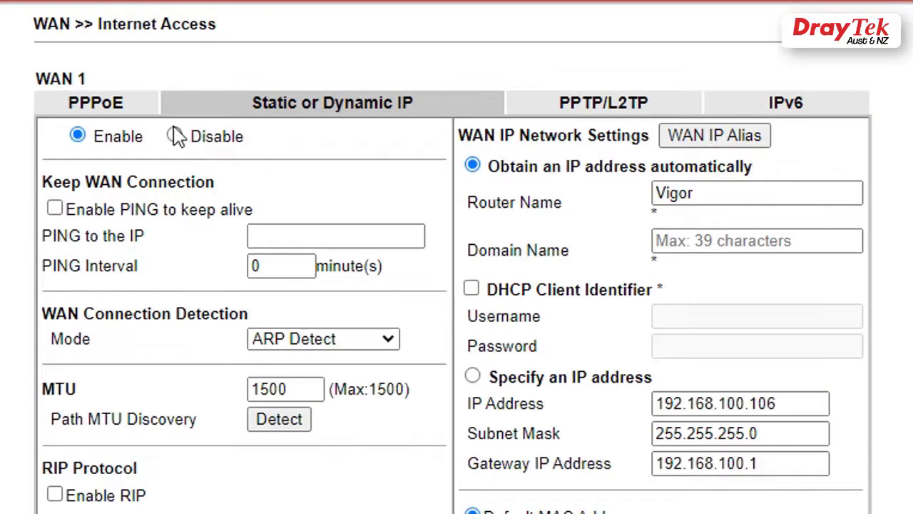
left_click(174, 135)
scroll(257, 321, "down", 3)
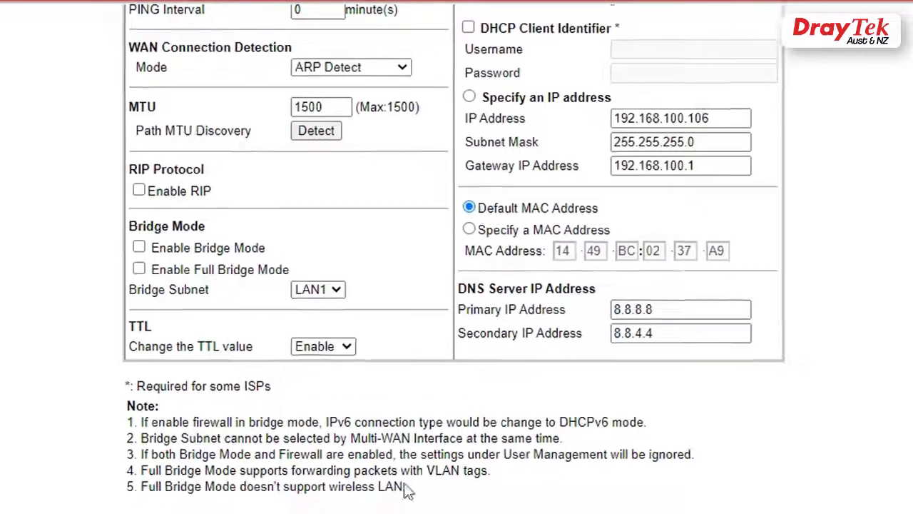
left_click(413, 493)
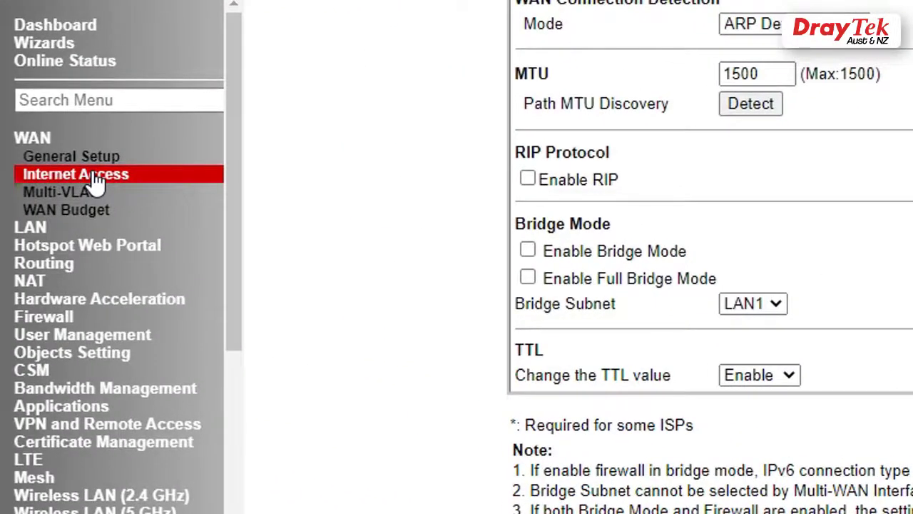
left_click(94, 178)
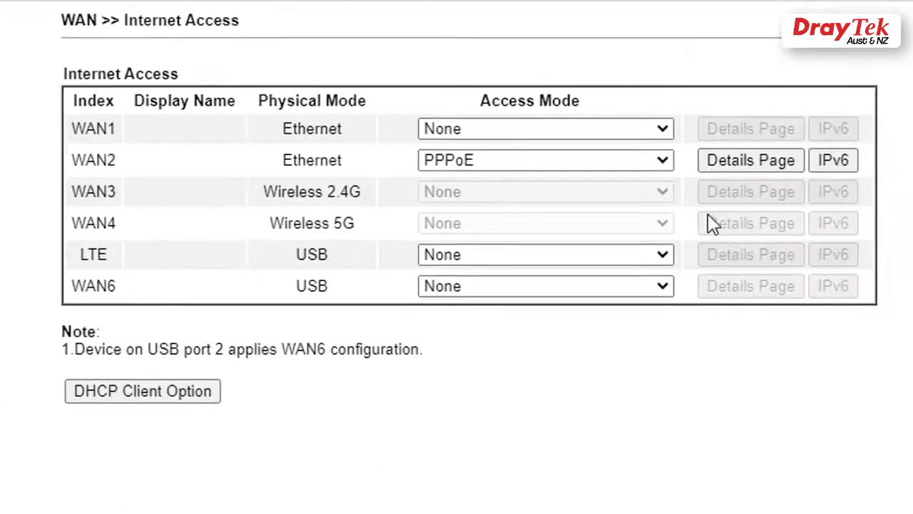
left_click(580, 133)
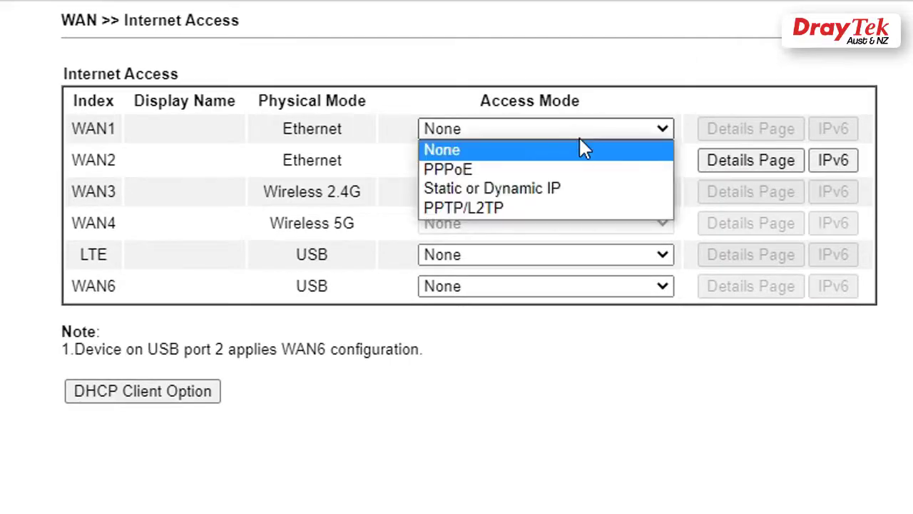
Step: Set WAN1 to an enabled PPPoE connection with the ISP credentials and MTU 1500
left_click(581, 173)
left_click(742, 136)
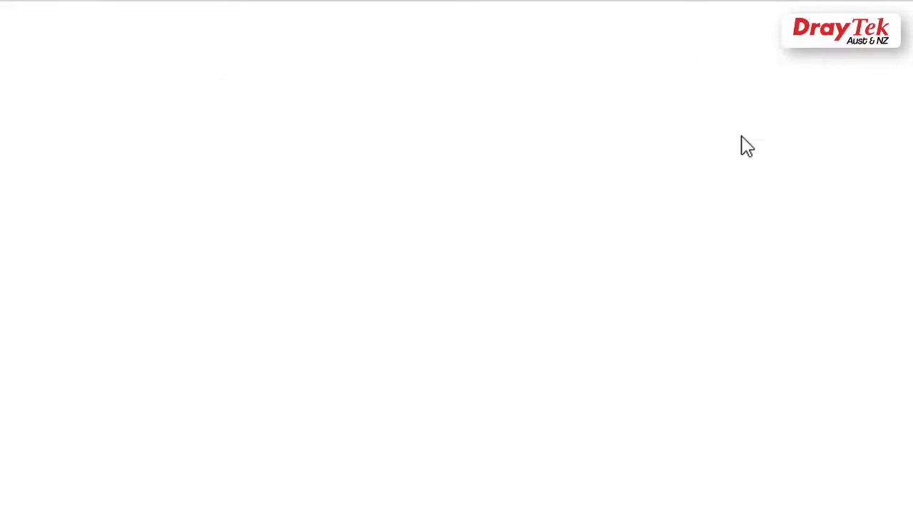
left_click(94, 136)
left_click(301, 239)
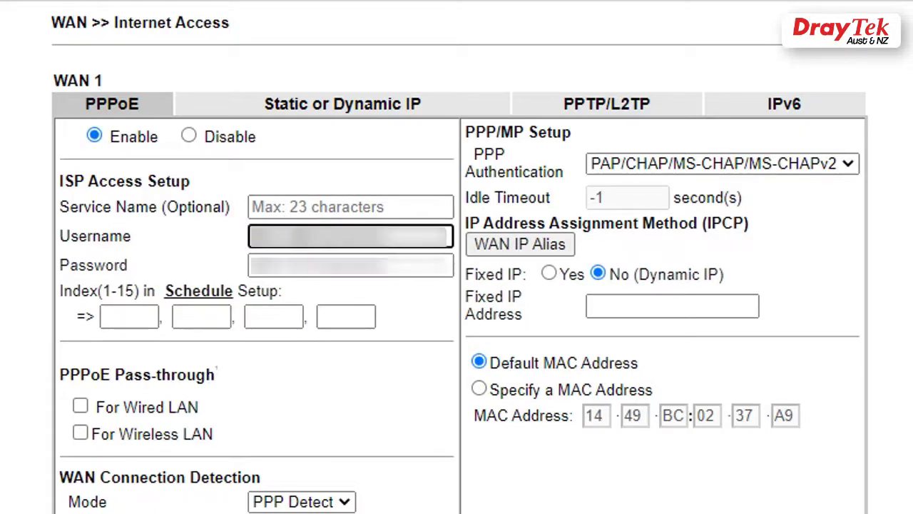
key("Tab")
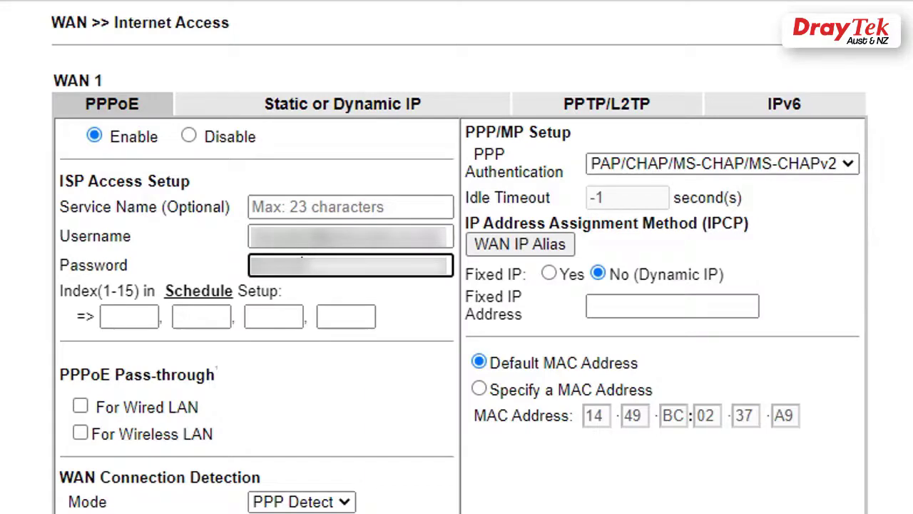
scroll(457, 285, "down", 2)
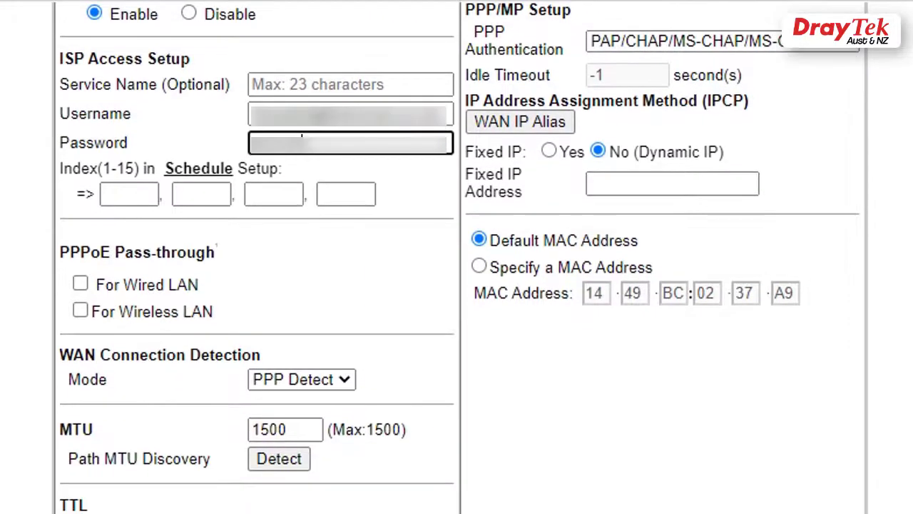
key("Return")
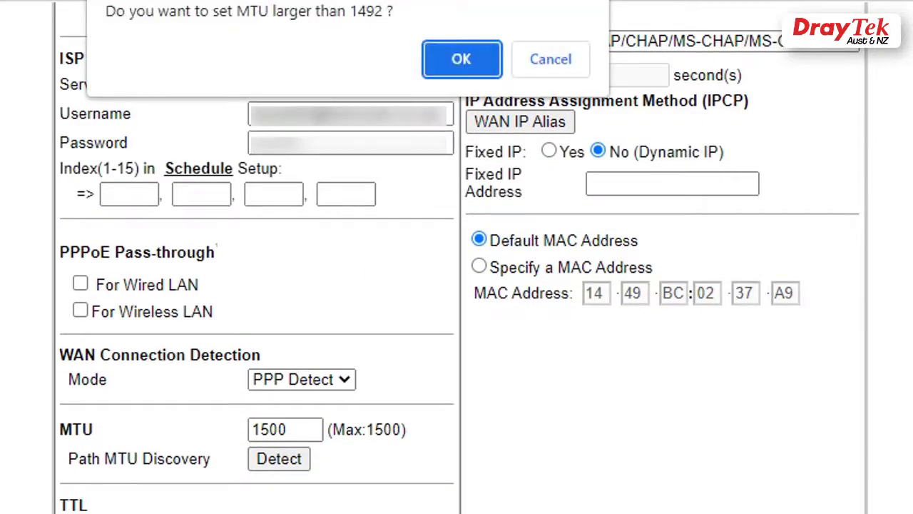
left_click(462, 53)
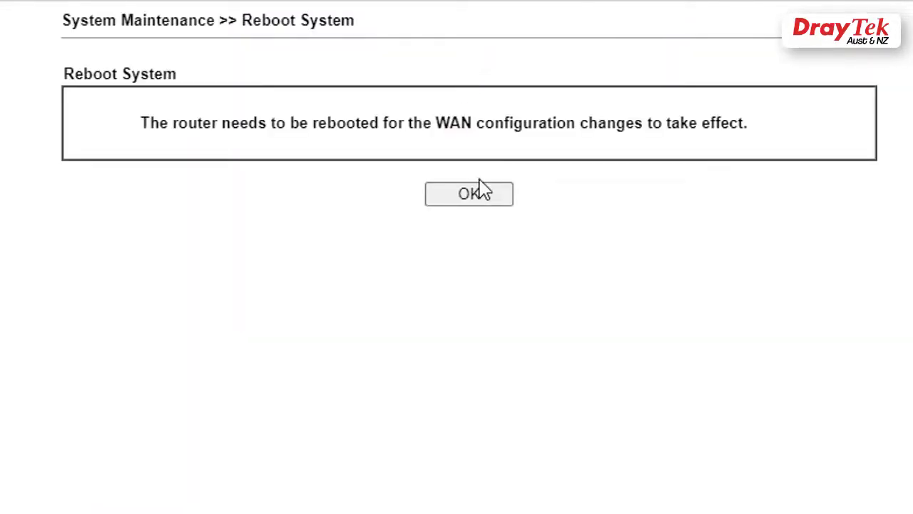
left_click(472, 195)
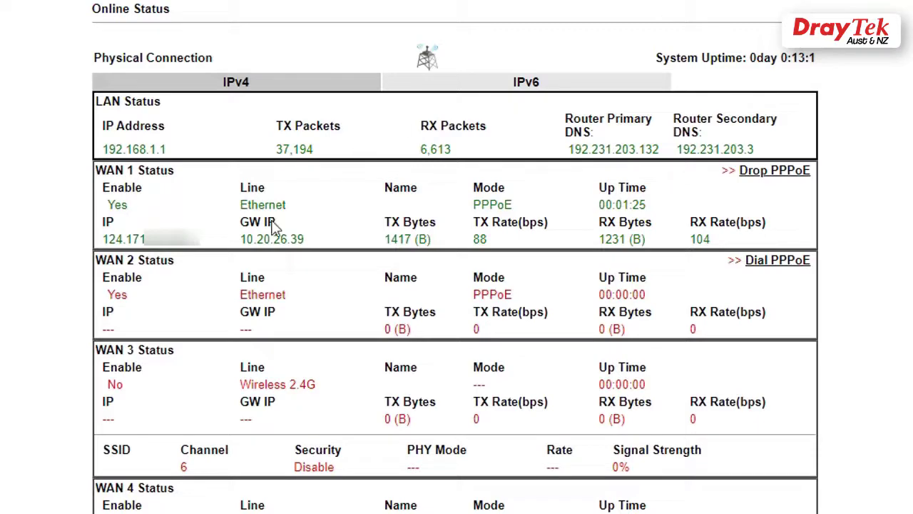
Step: Highlight the WAN 1 public IP address on the Physical Connection status
left_click_drag(198, 241, 102, 238)
left_click(224, 239)
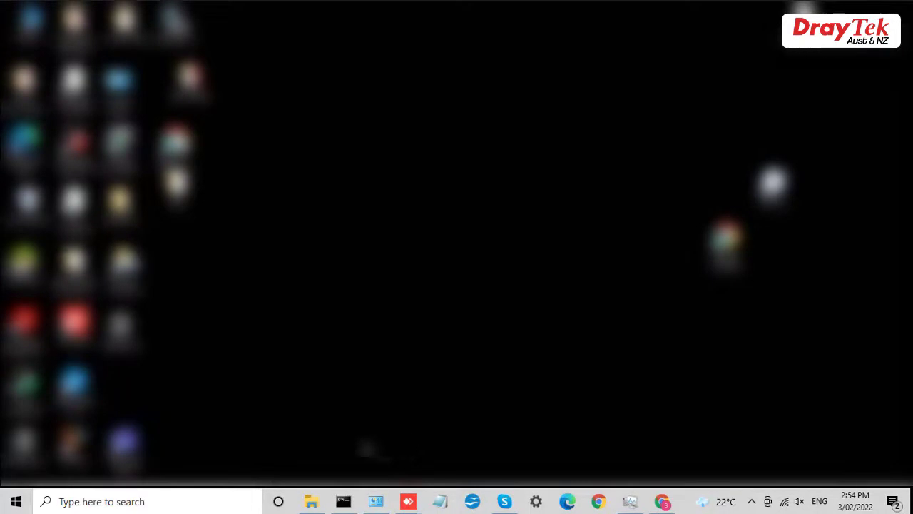
Step: Go to Settings > Network & Internet > Dial-up and start 'Set up a new connection'
left_click(17, 501)
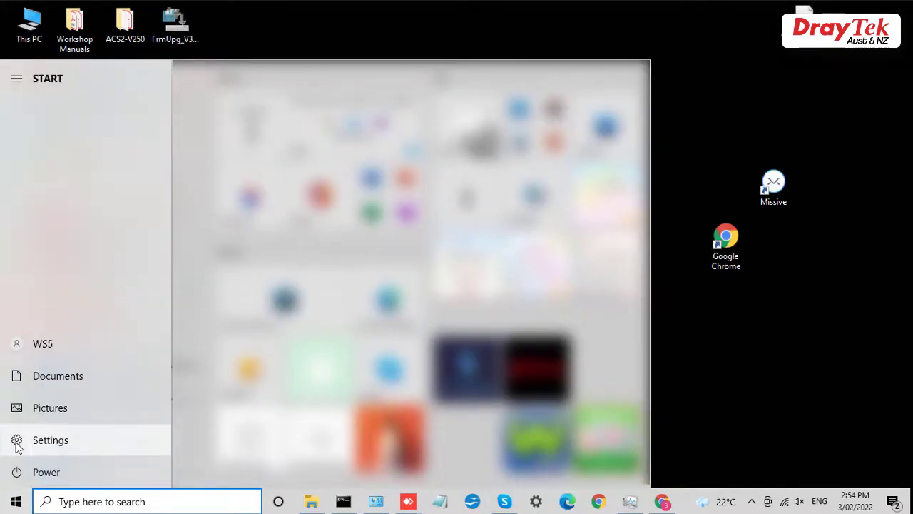
left_click(16, 441)
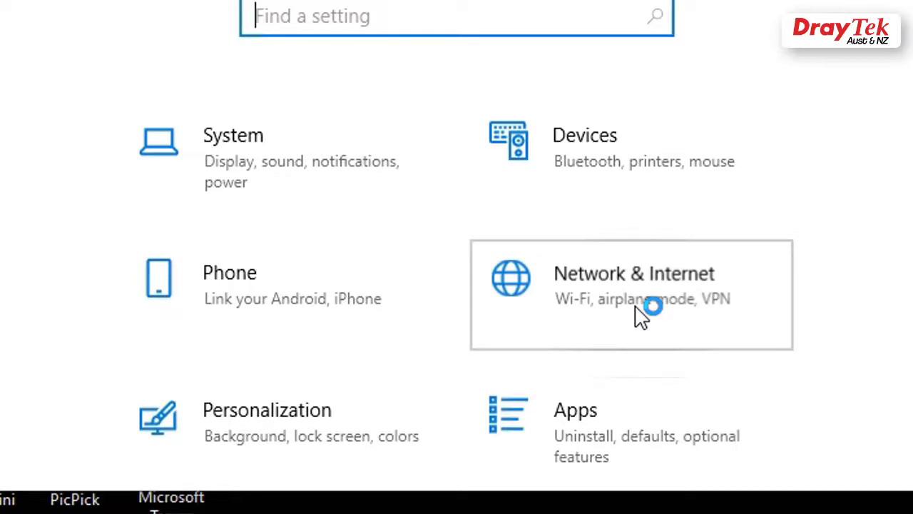
left_click(640, 316)
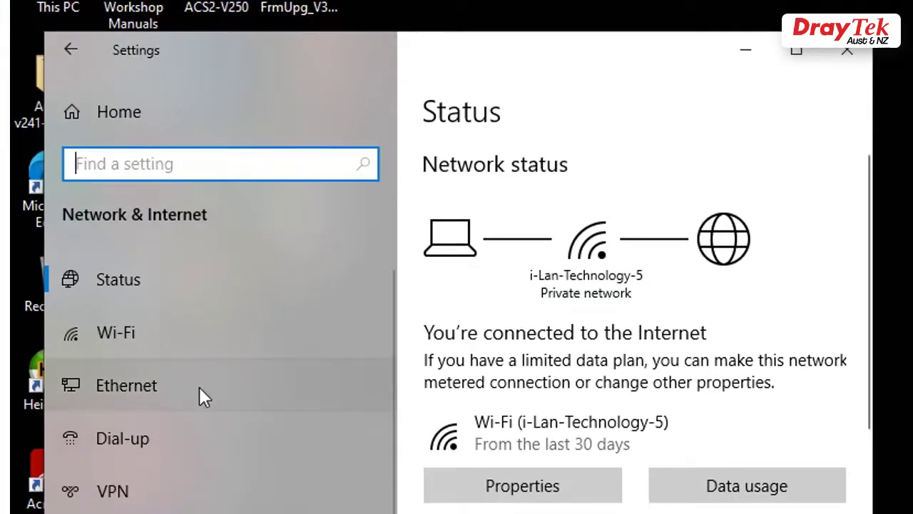
left_click(165, 436)
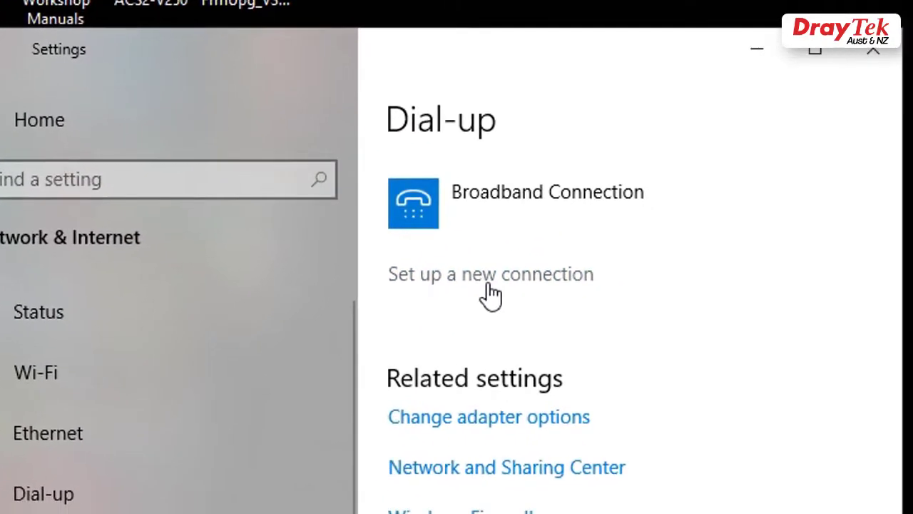
left_click(490, 286)
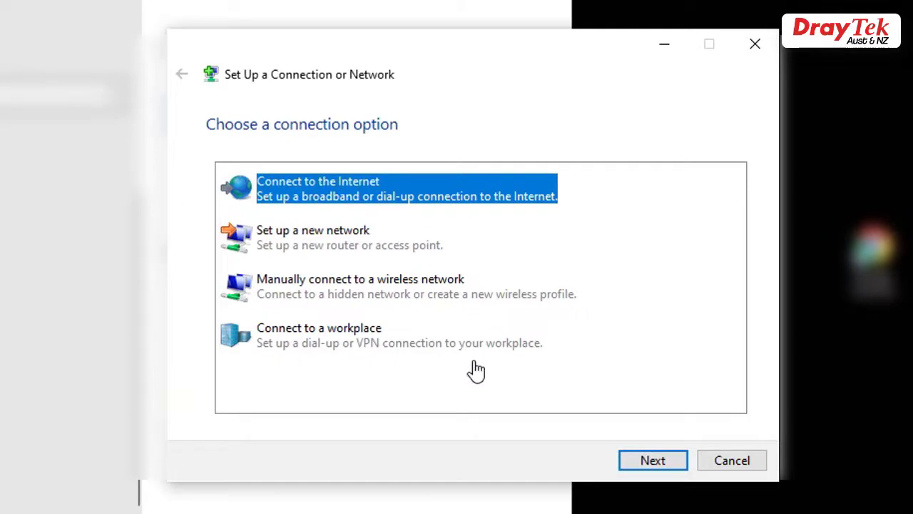
Step: Choose to create a new Broadband (PPPoE) Internet connection despite the existing one
left_click(650, 460)
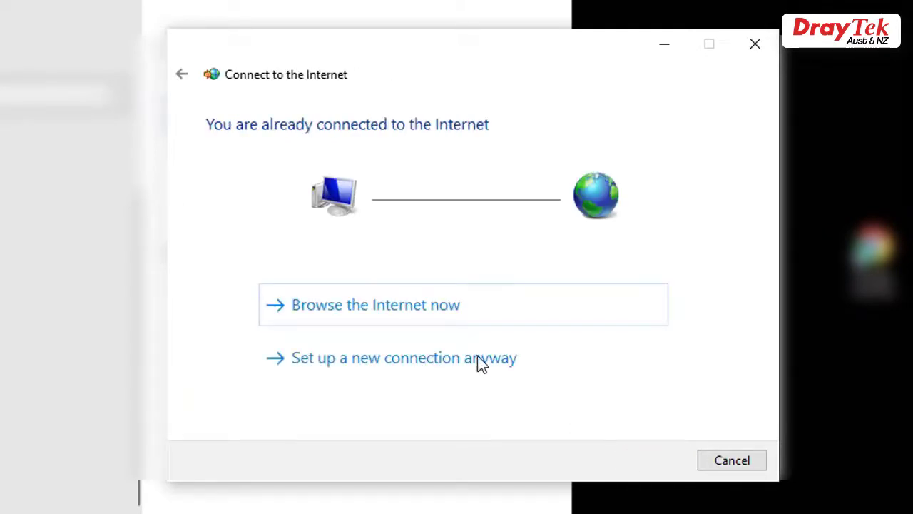
left_click(413, 360)
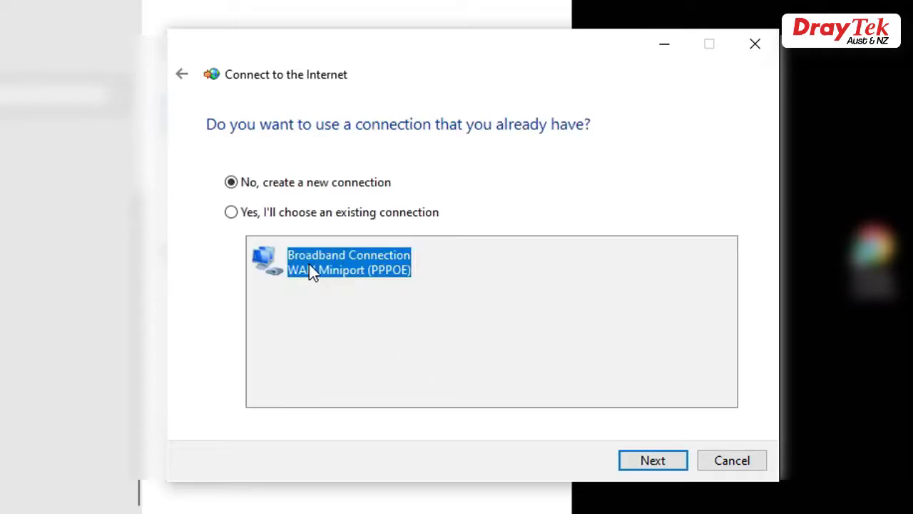
left_click(231, 182)
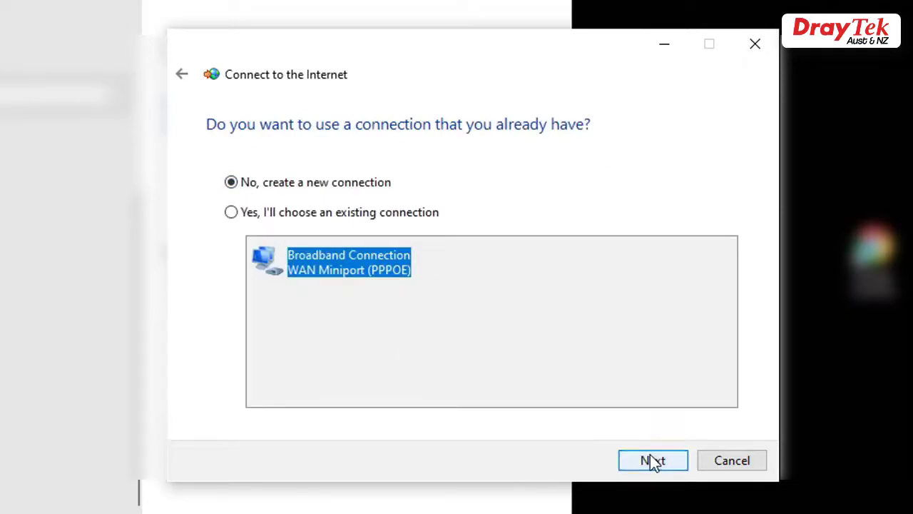
left_click(651, 458)
left_click(496, 226)
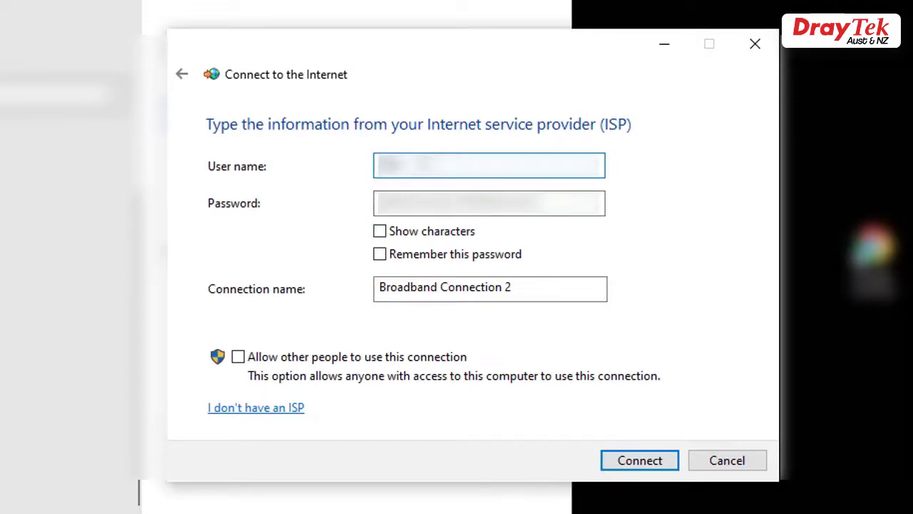
Step: Enter the ISP user name and password, name the connection 'test', and connect
key("Tab")
type("*****")
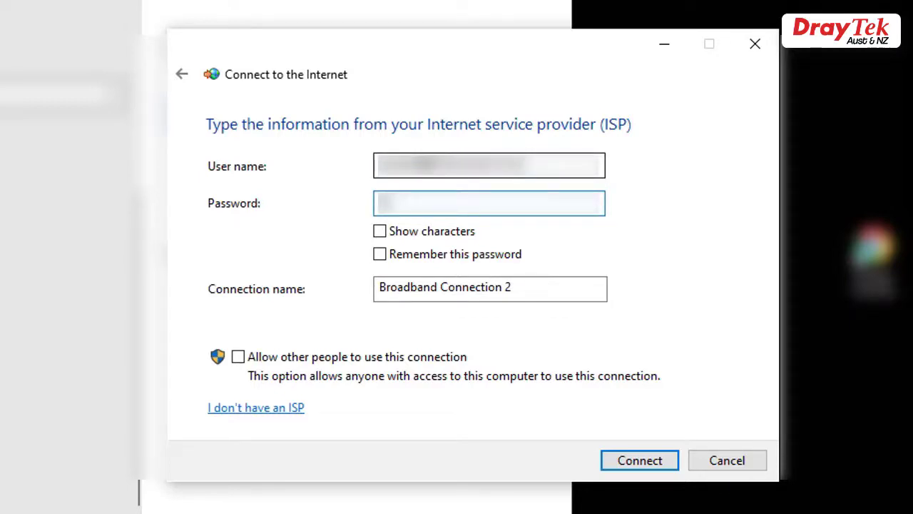
type("*****")
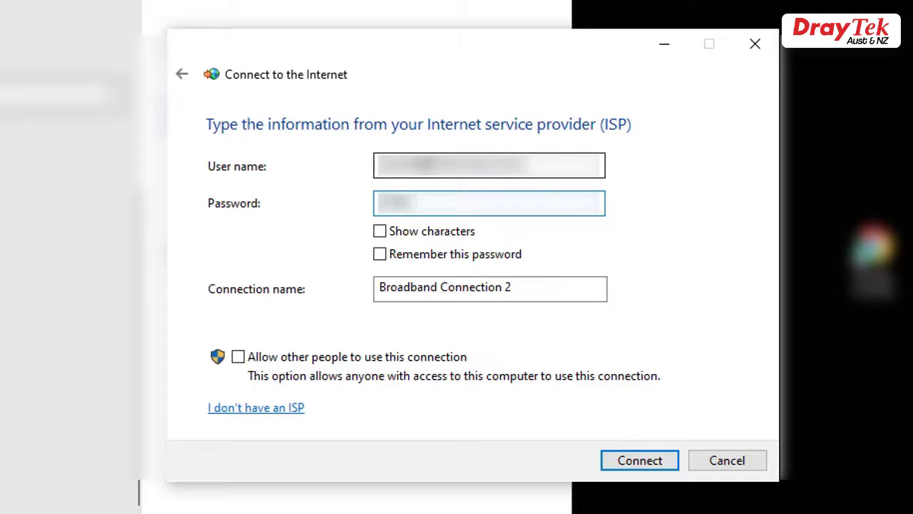
type("****")
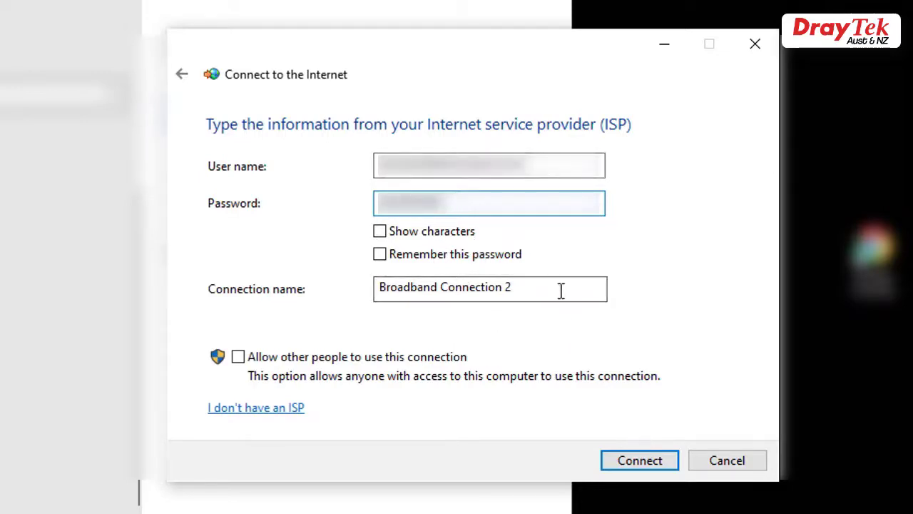
left_click_drag(564, 288, 24, 301)
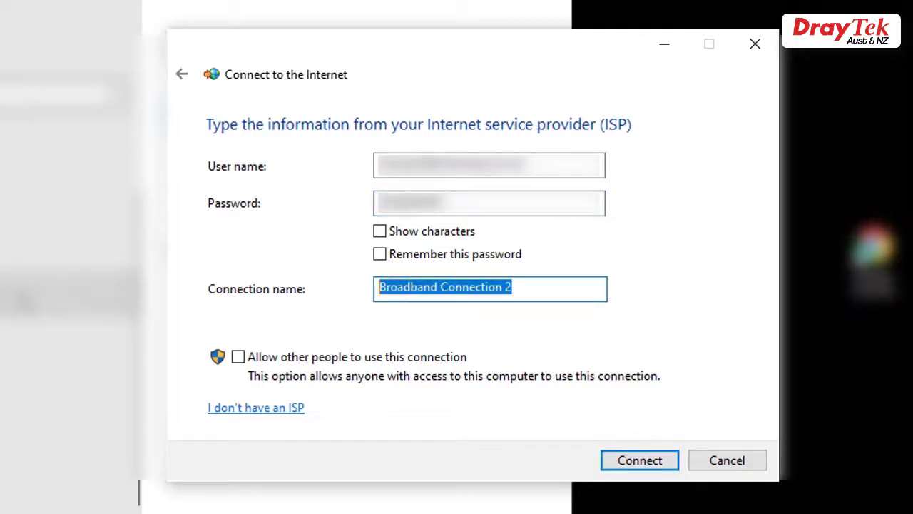
type("test")
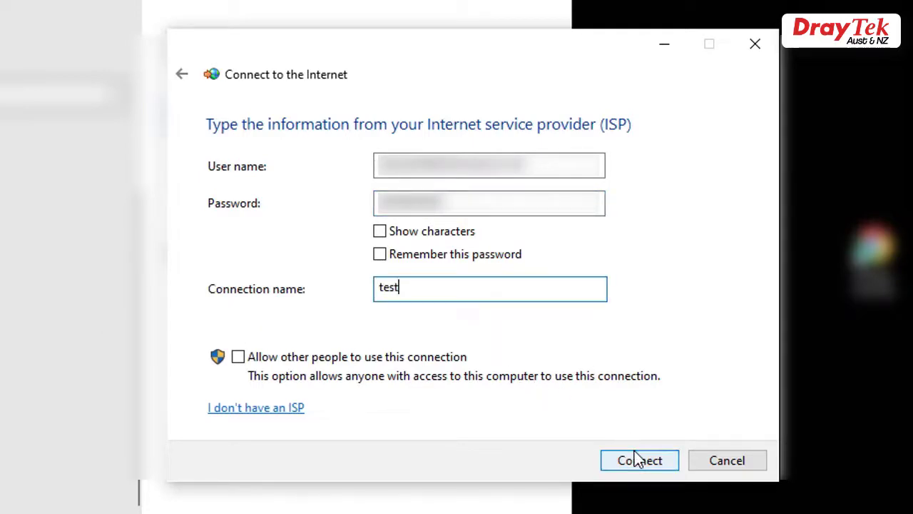
left_click(637, 455)
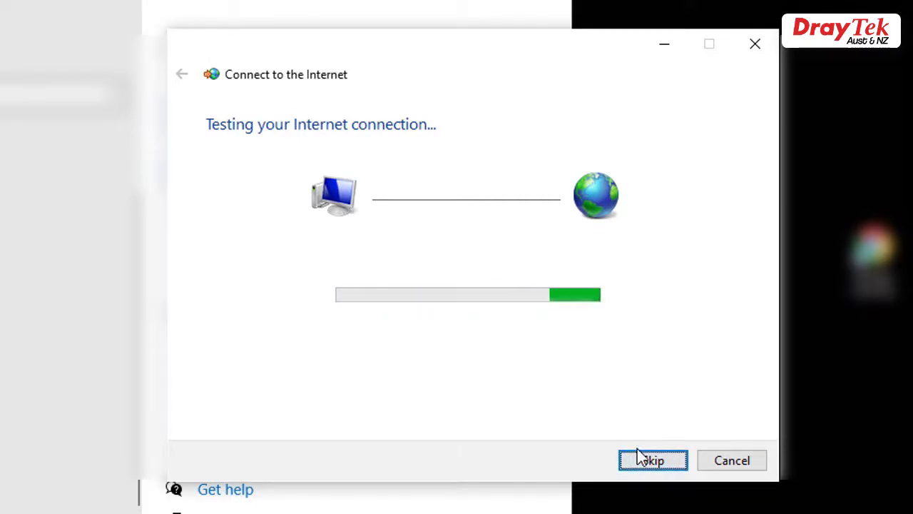
Step: Skip the connection test and close the wizard, leaving 'test' Connected
left_click(650, 460)
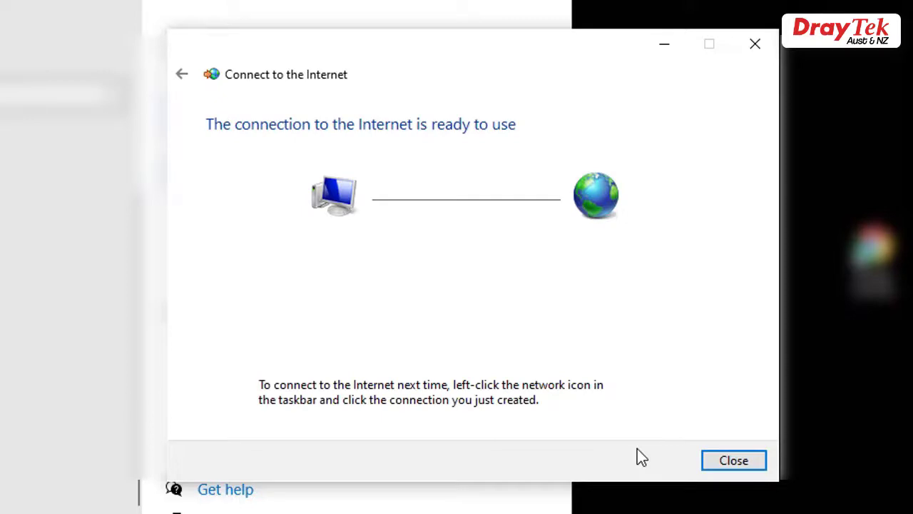
left_click(741, 460)
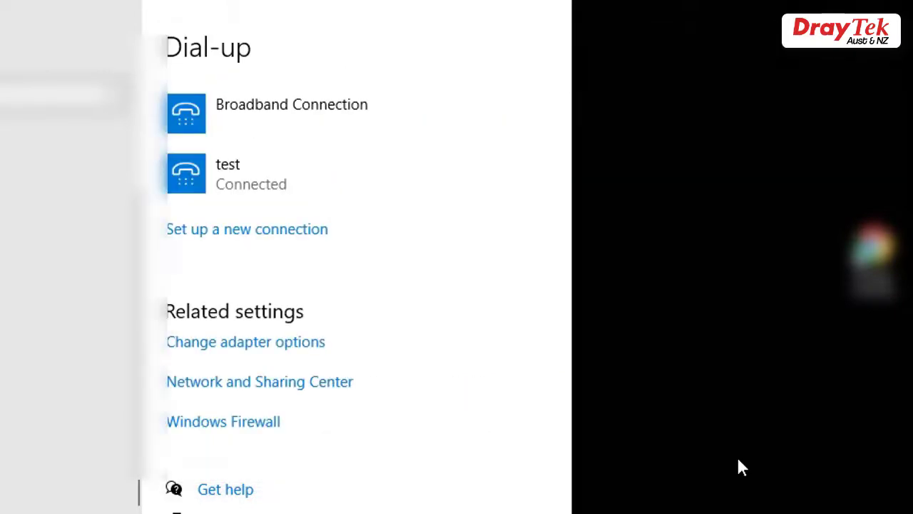
left_click(203, 502)
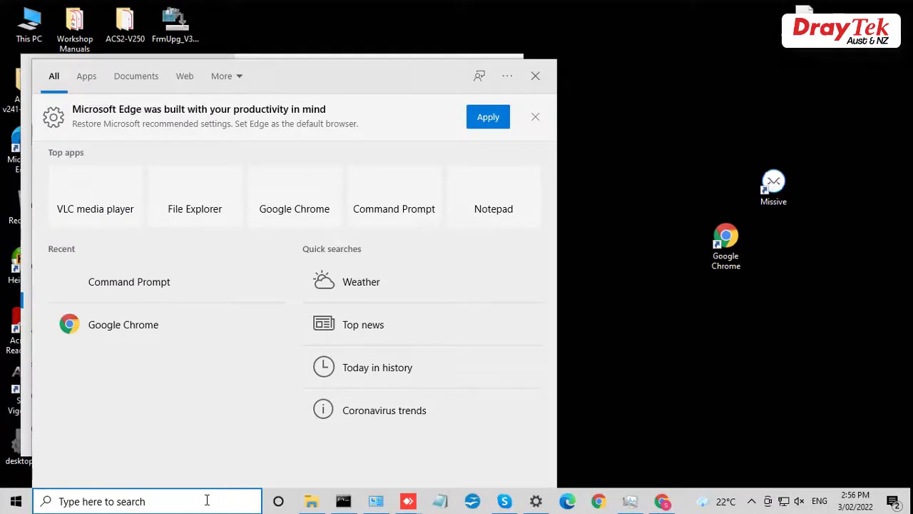
Step: Run ipconfig in an administrator Command Prompt and highlight the PPP adapter test entry
type("cmd")
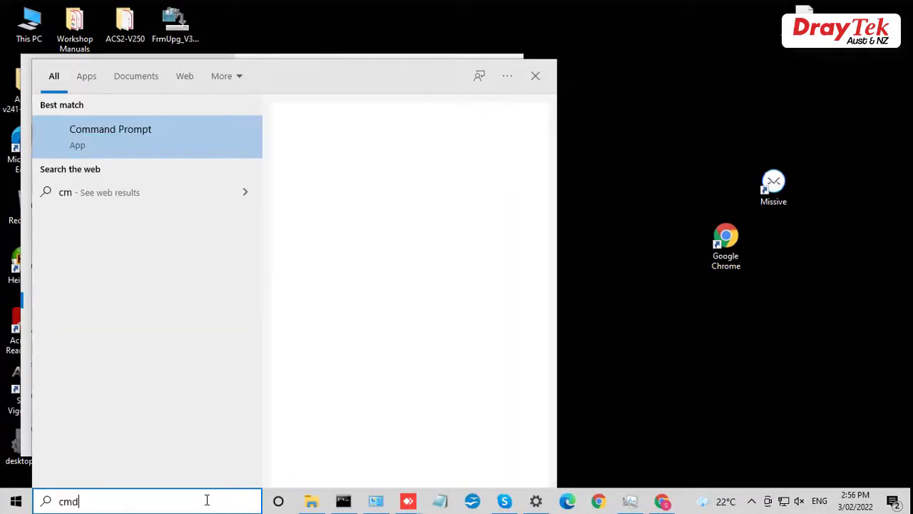
key("Escape")
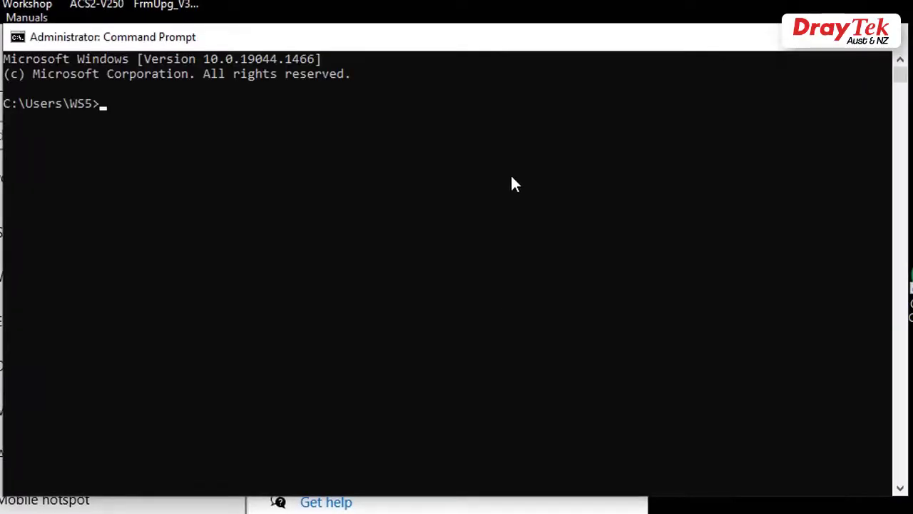
left_click(512, 176)
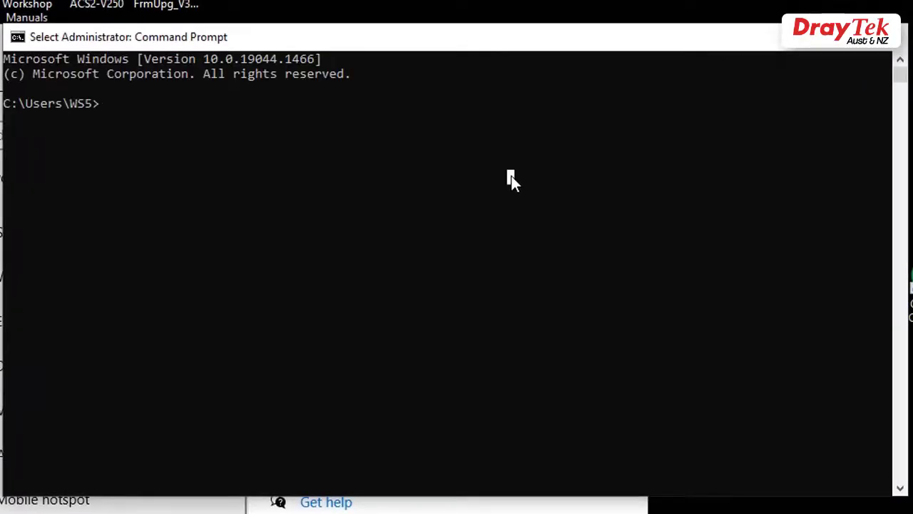
type("ipcon")
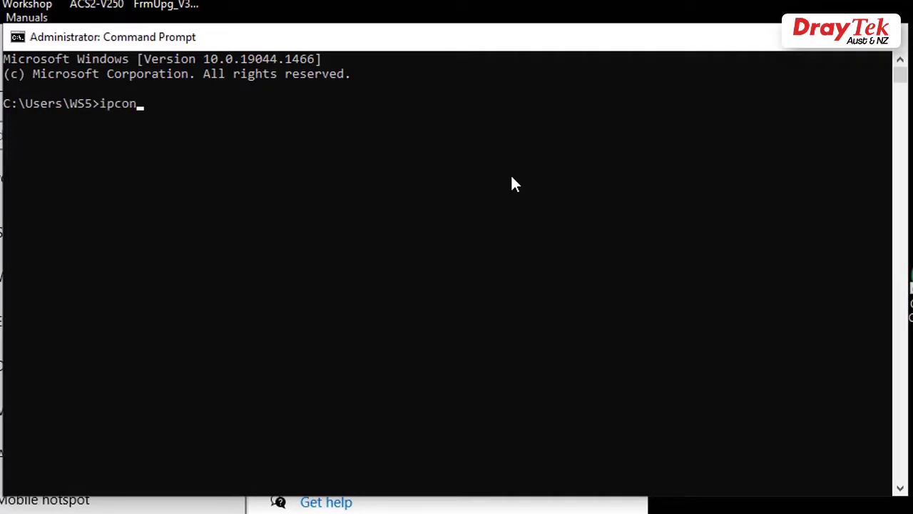
type("fig")
key("Return")
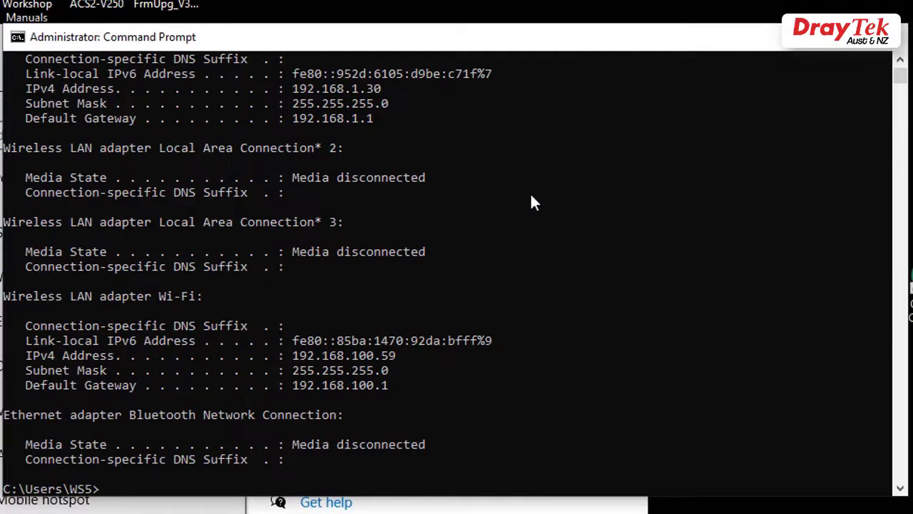
scroll(531, 203, "up", 6)
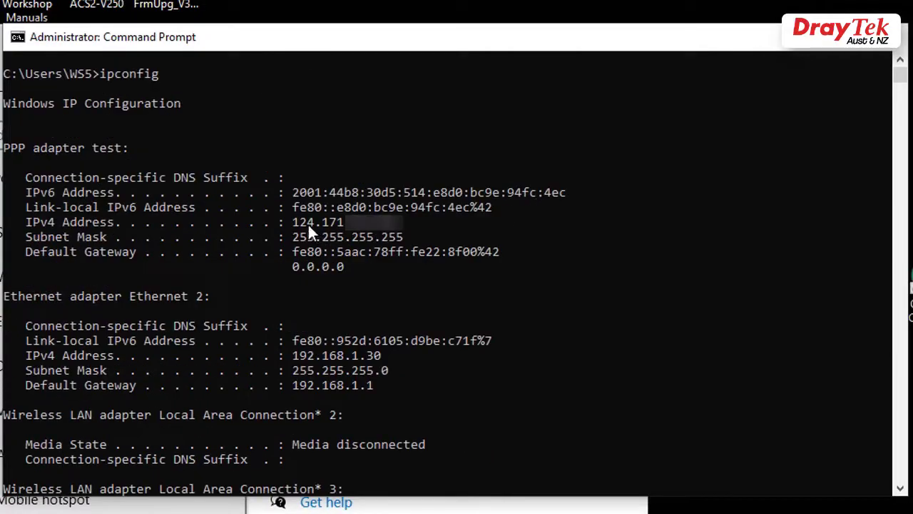
left_click_drag(69, 152, 117, 151)
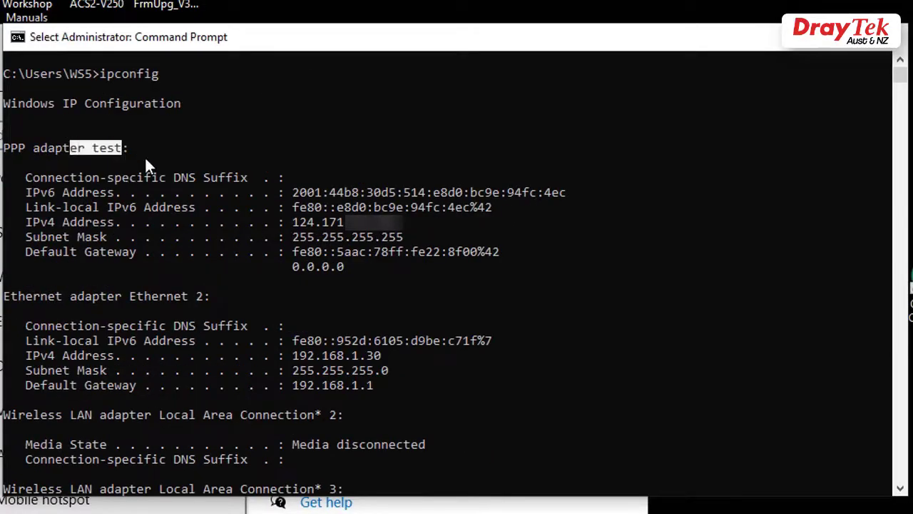